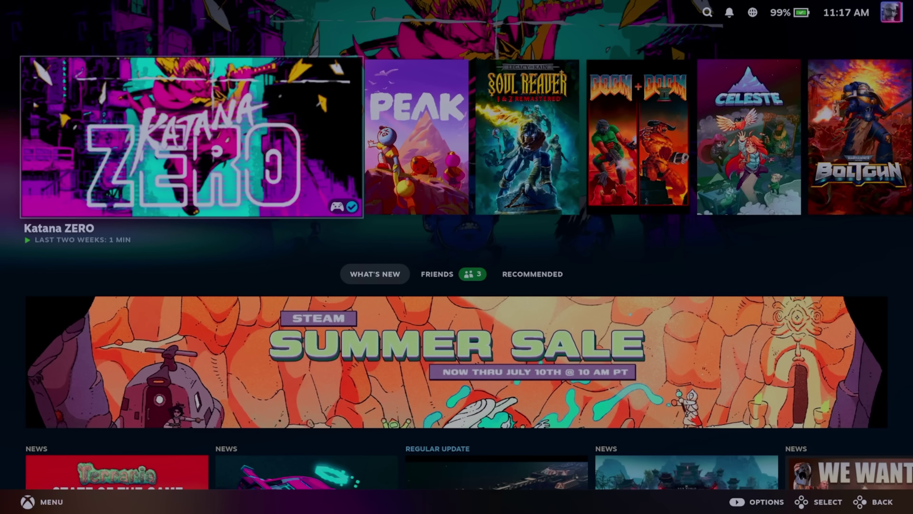
- Leave Gaming Mode through the Steam menu's Power > Switch to Desktop option
{"action": "key", "text": "ctrl+1"}
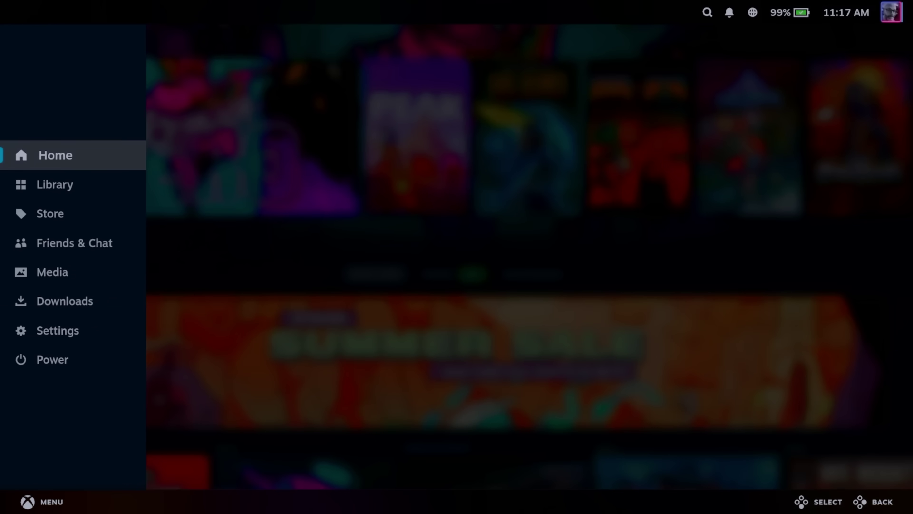
{"action": "key", "text": "Down"}
{"action": "key", "text": "Down"}
{"action": "key", "text": "Down"}
{"action": "key", "text": "Down"}
{"action": "key", "text": "Down"}
{"action": "key", "text": "Down"}
{"action": "key", "text": "Down"}
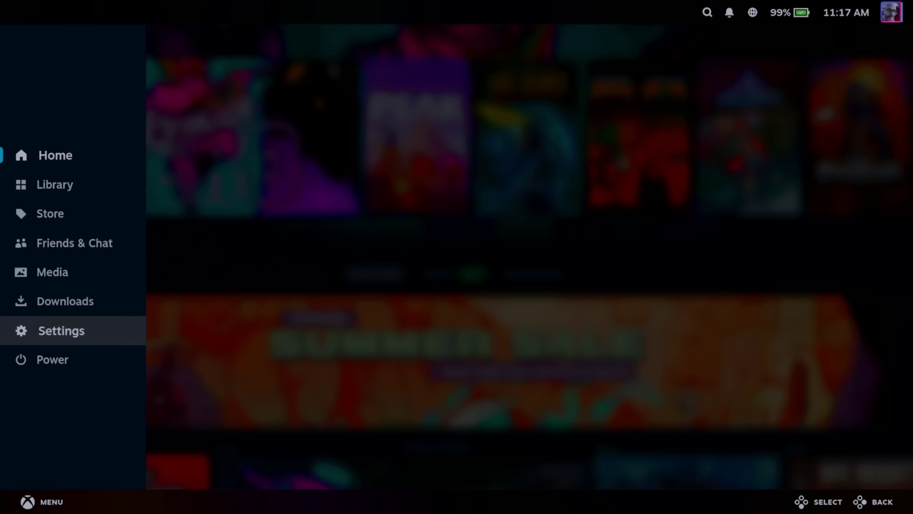
{"action": "key", "text": "Return"}
{"action": "key", "text": "Down"}
{"action": "key", "text": "Down"}
{"action": "key", "text": "Down"}
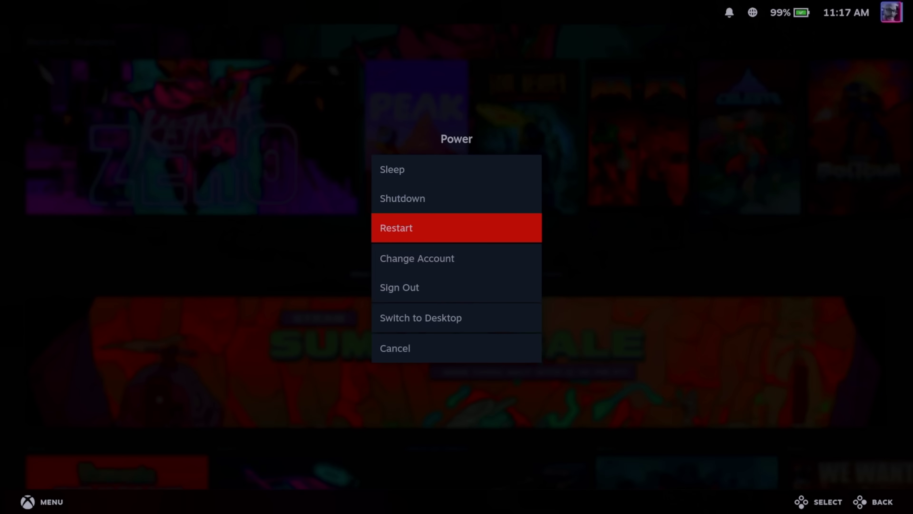
{"action": "key", "text": "Down"}
{"action": "key", "text": "Down"}
{"action": "key", "text": "Return"}
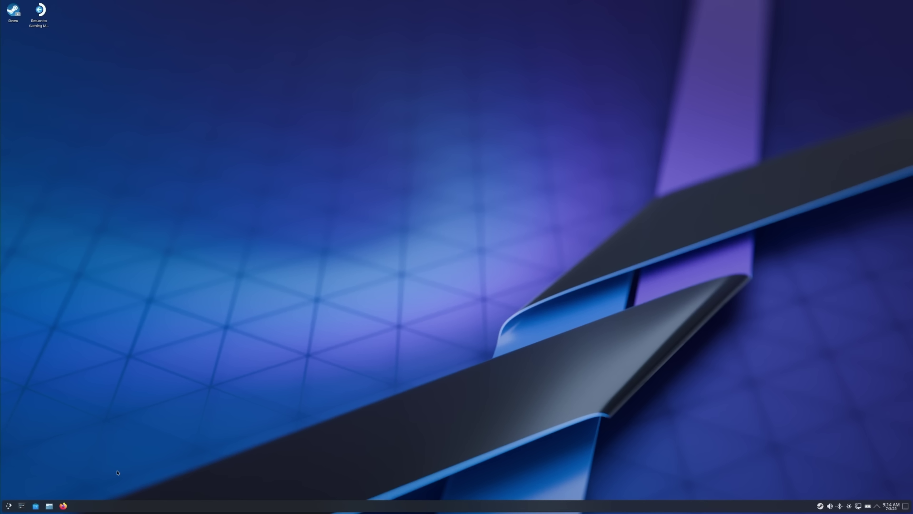
- Search Discover for 'proton plus' and, finding nothing, search the web for it instead
{"action": "left_click", "coordinate": [35, 505]}
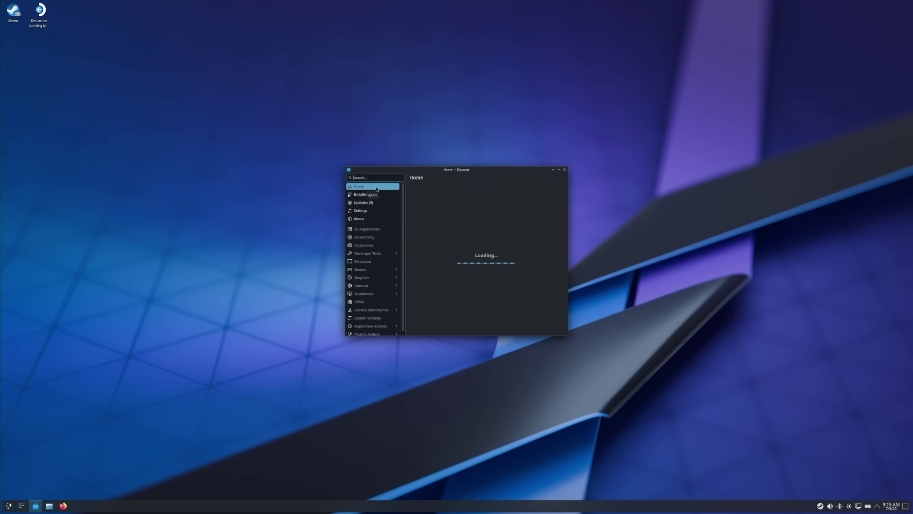
{"action": "left_click", "coordinate": [383, 178]}
{"action": "type", "text": "proton plus"}
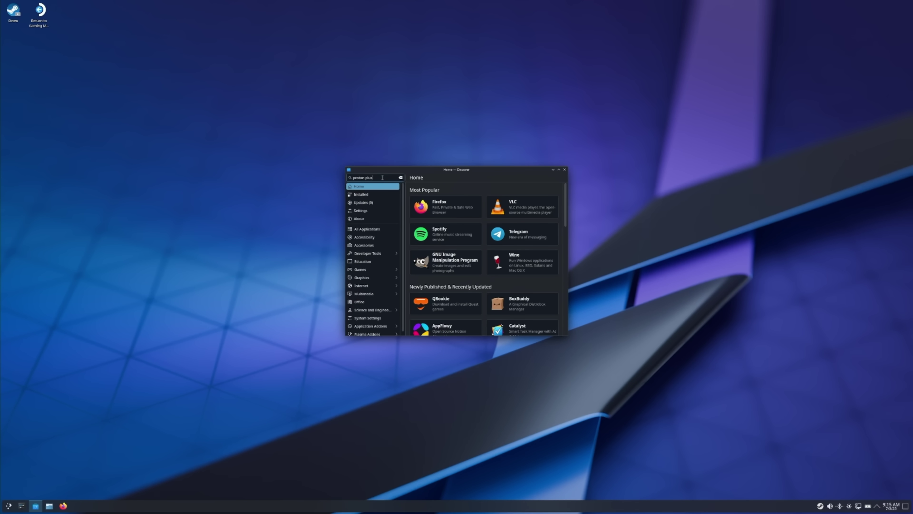
{"action": "key", "text": "Return"}
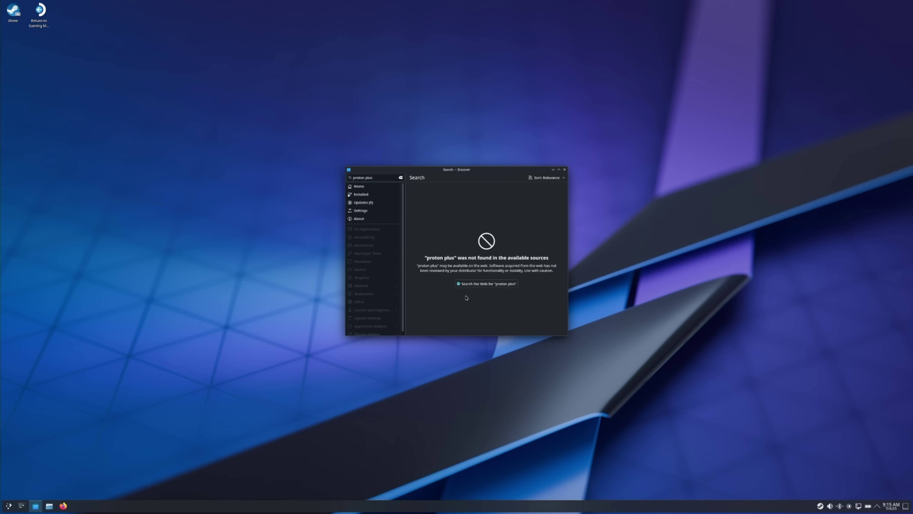
{"action": "left_click", "coordinate": [485, 284]}
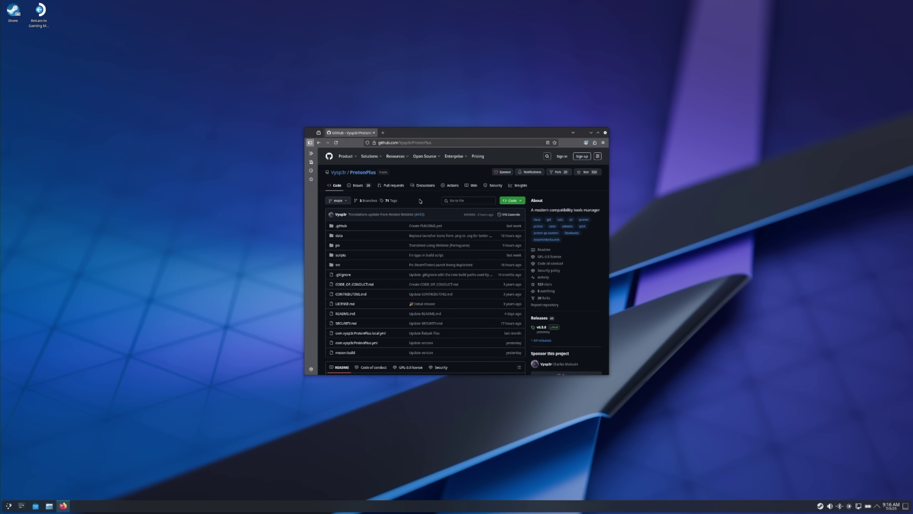
- Download the ProtonPlus .flatpakref from its Flathub page and open it in Discover
{"action": "scroll", "coordinate": [420, 200], "scroll_direction": "down", "scroll_amount": 10}
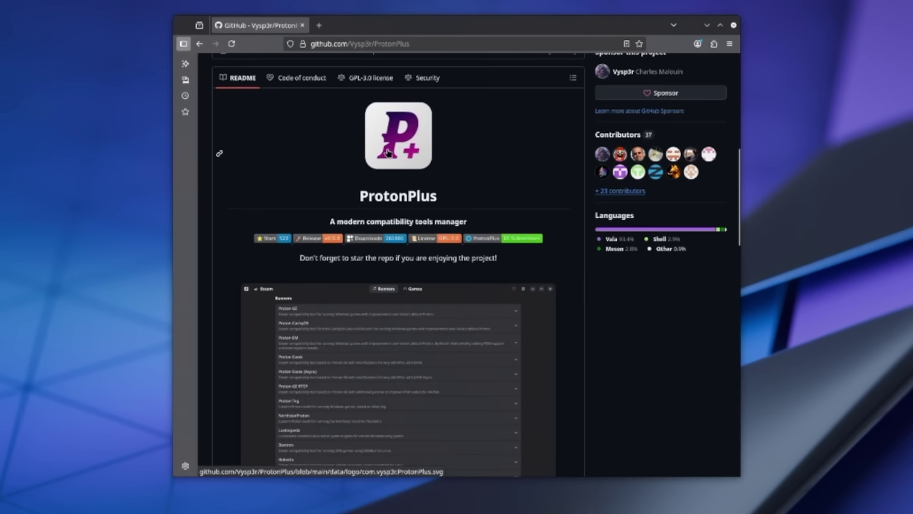
{"action": "scroll", "coordinate": [388, 153], "scroll_direction": "down", "scroll_amount": 5}
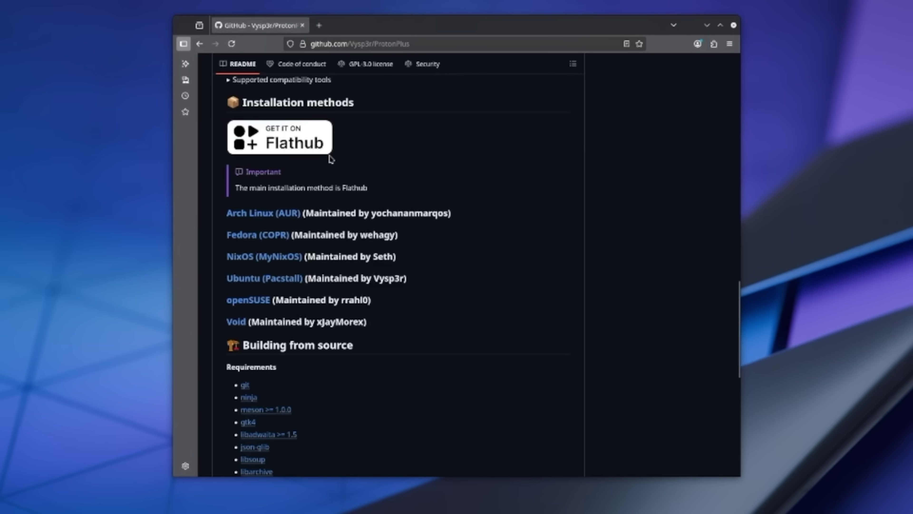
{"action": "left_click", "coordinate": [307, 146]}
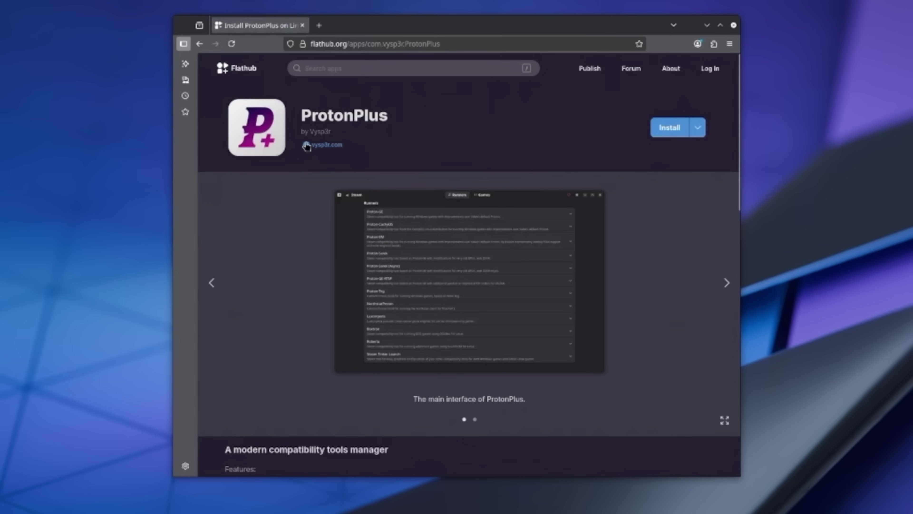
{"action": "left_click", "coordinate": [699, 129]}
{"action": "left_click", "coordinate": [699, 133]}
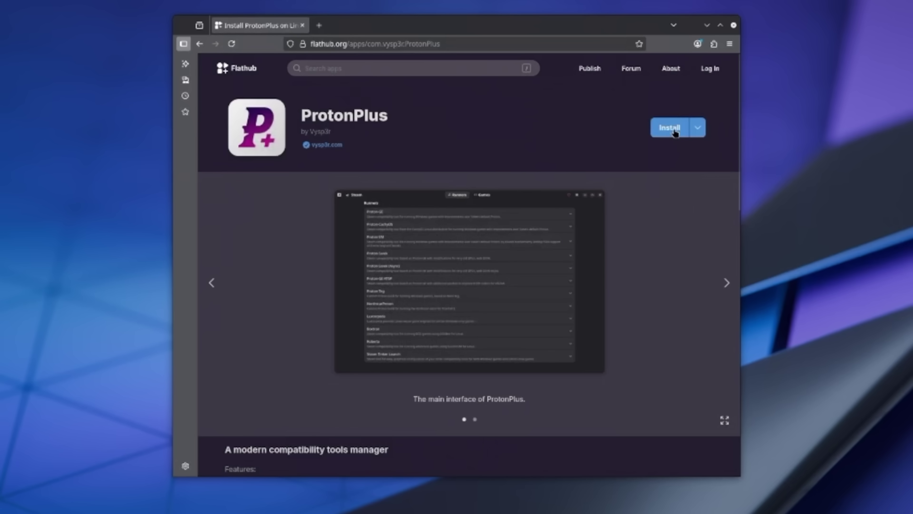
{"action": "left_click", "coordinate": [676, 131]}
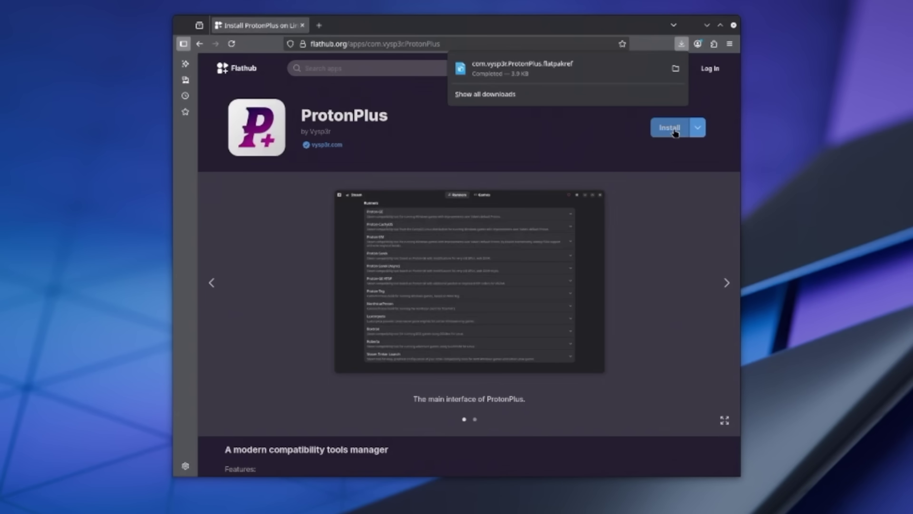
{"action": "left_click", "coordinate": [676, 68]}
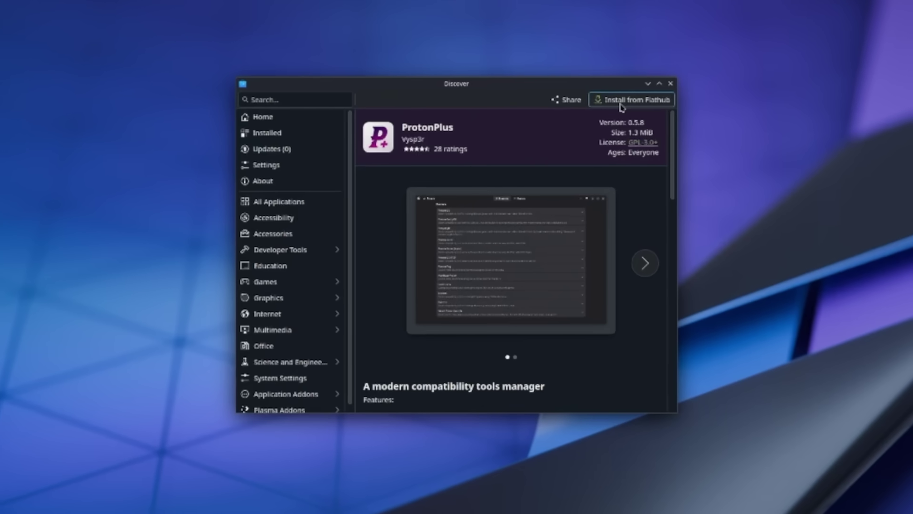
- Install ProtonPlus from Flathub, follow its progress in Tasks, then launch it
{"action": "left_click", "coordinate": [540, 178]}
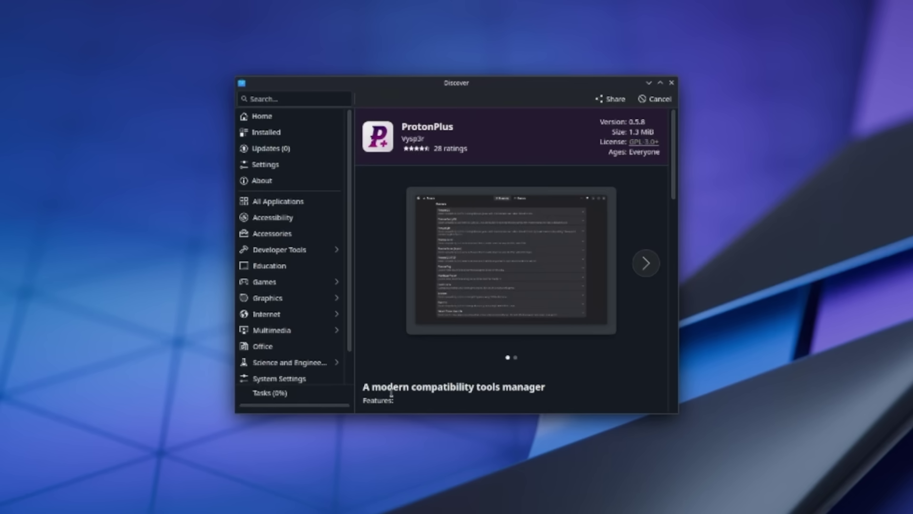
{"action": "left_click", "coordinate": [321, 407]}
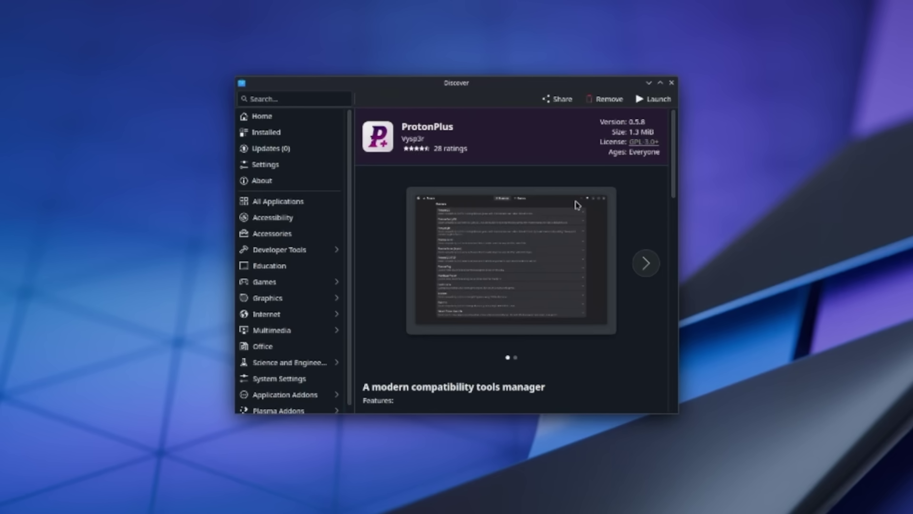
{"action": "left_click", "coordinate": [652, 105]}
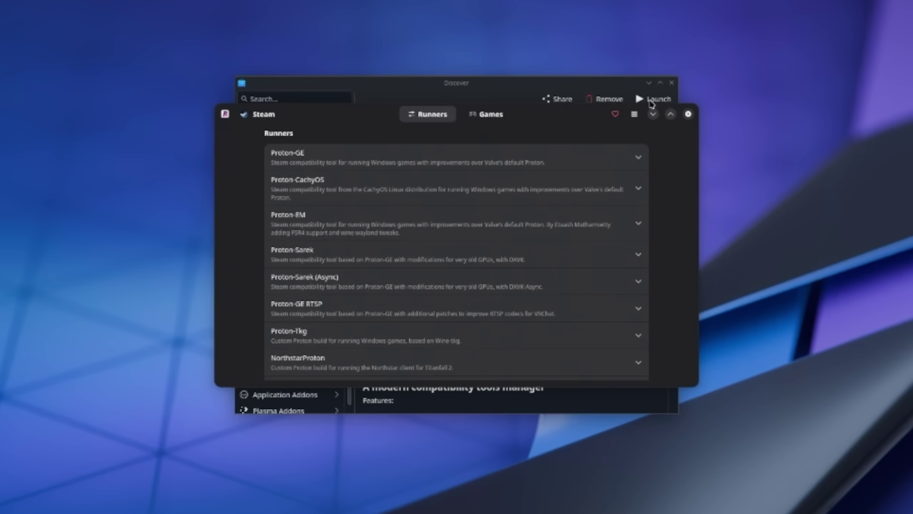
- Close Discover and expand Proton-GE to list GE-Proton10-8 down to GE-Proton9-27
{"action": "left_click", "coordinate": [671, 82]}
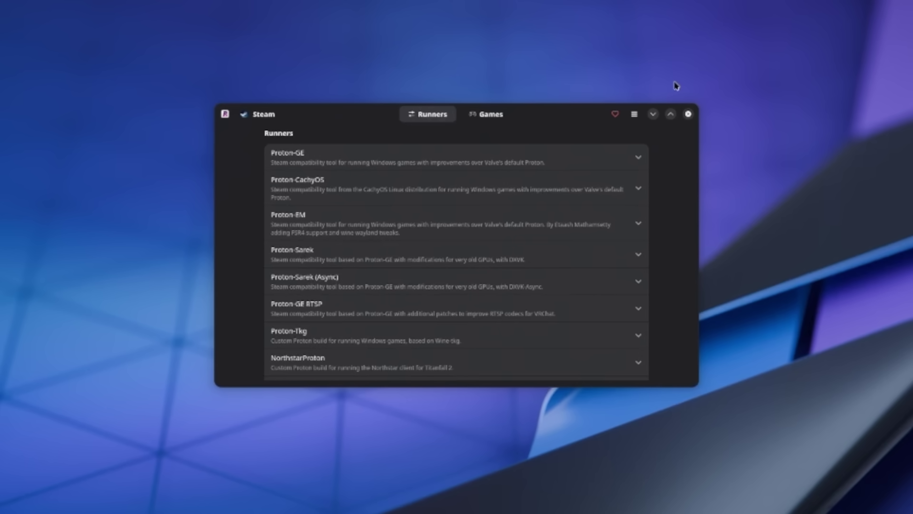
{"action": "left_click", "coordinate": [371, 158]}
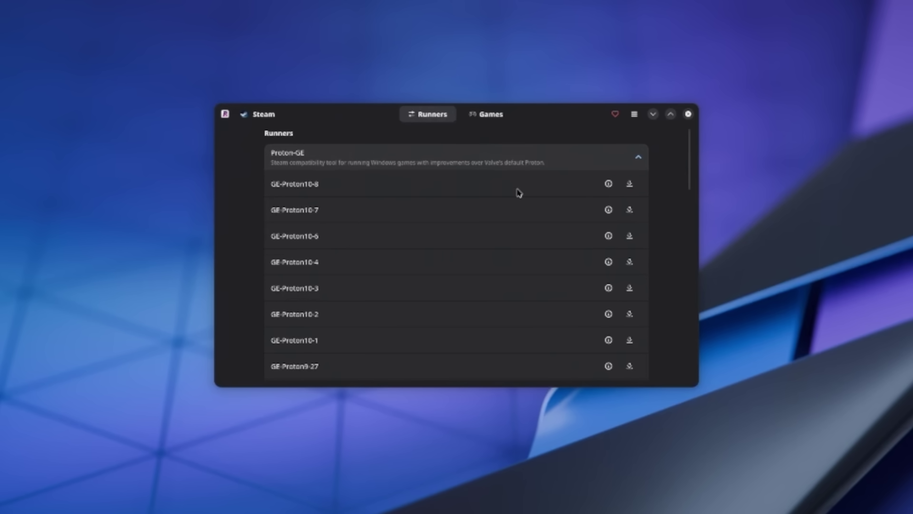
- Read GE-Proton10-8's release notes, install it, uninstall it, then expand the Proton-CachyOS versions
{"action": "left_click", "coordinate": [609, 183]}
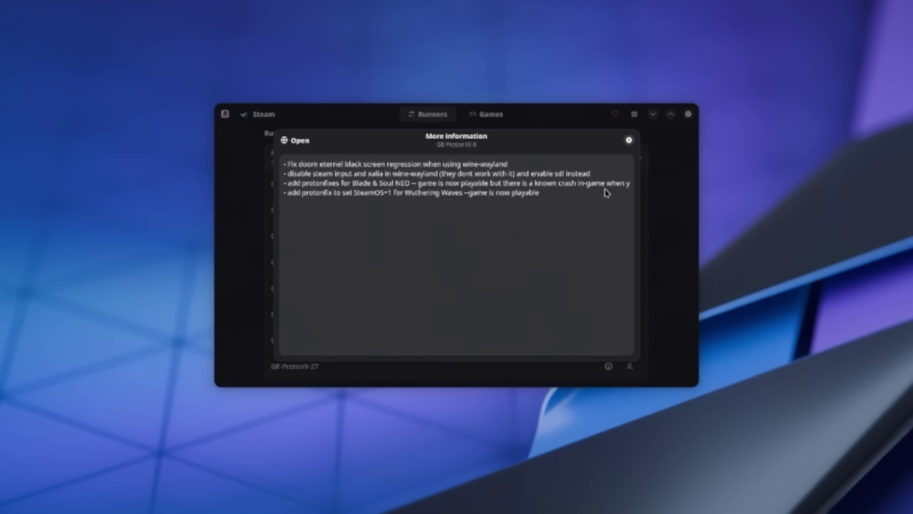
{"action": "left_click", "coordinate": [628, 140]}
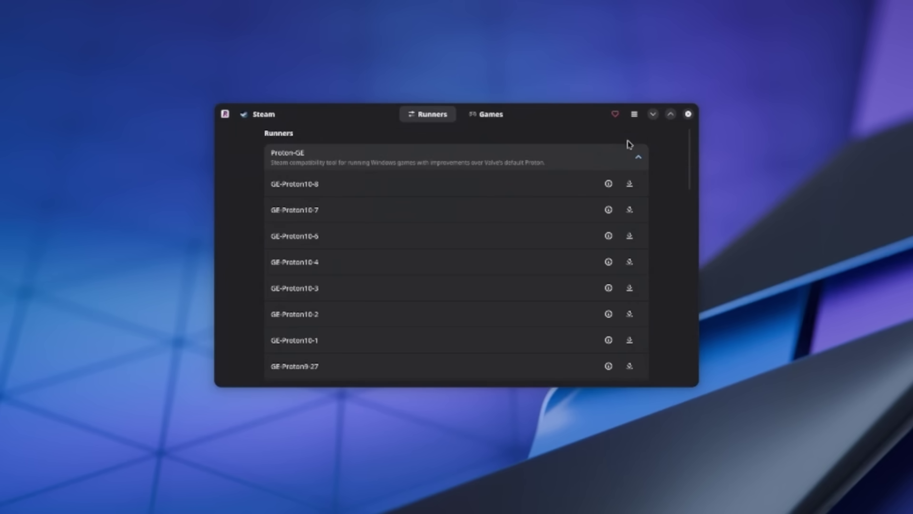
{"action": "left_click", "coordinate": [631, 184]}
{"action": "left_click", "coordinate": [629, 183]}
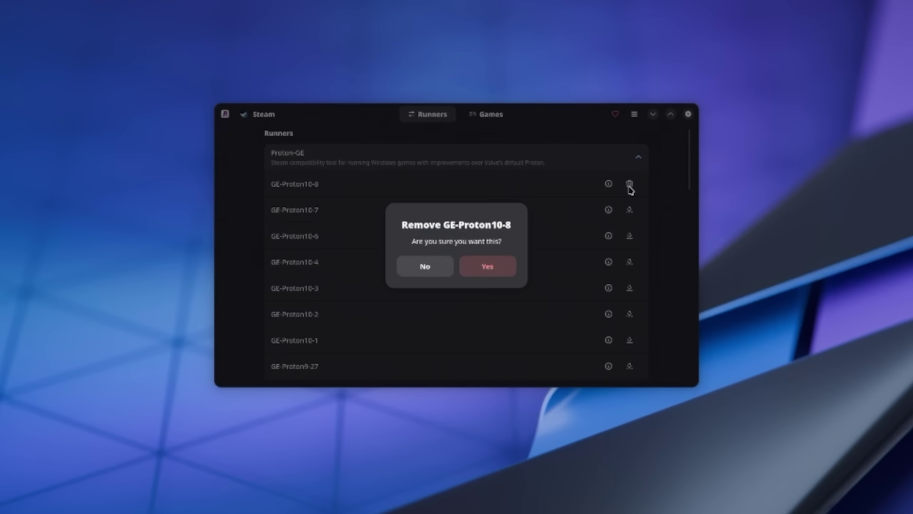
{"action": "left_click", "coordinate": [479, 269]}
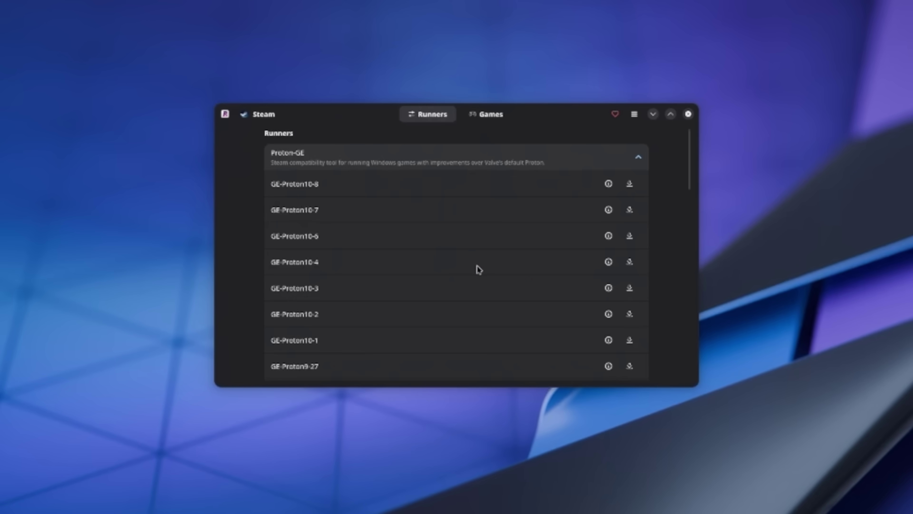
{"action": "left_click", "coordinate": [492, 117]}
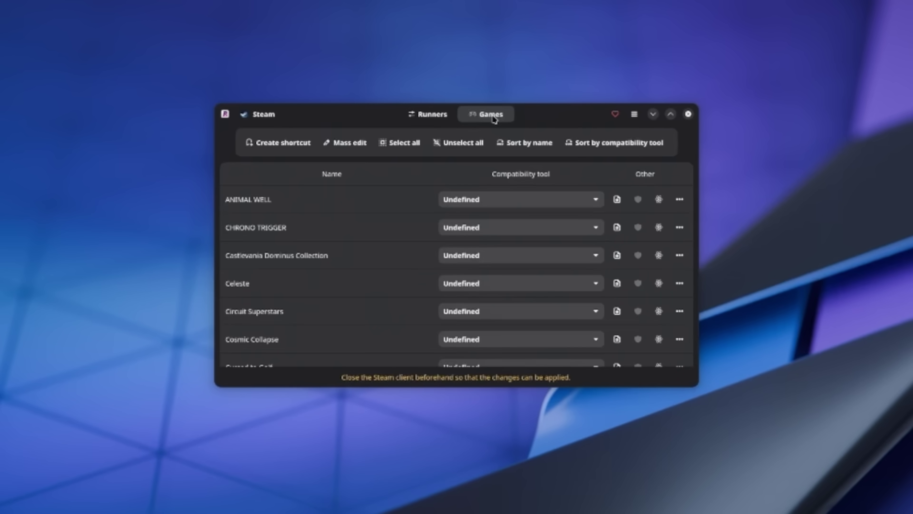
{"action": "left_click", "coordinate": [430, 114]}
- Install the cachyos-10.0-20250702-slr and Proton-EM EM-10.0-23 runners, then view the Games list
{"action": "left_click", "coordinate": [638, 157]}
{"action": "left_click", "coordinate": [630, 218]}
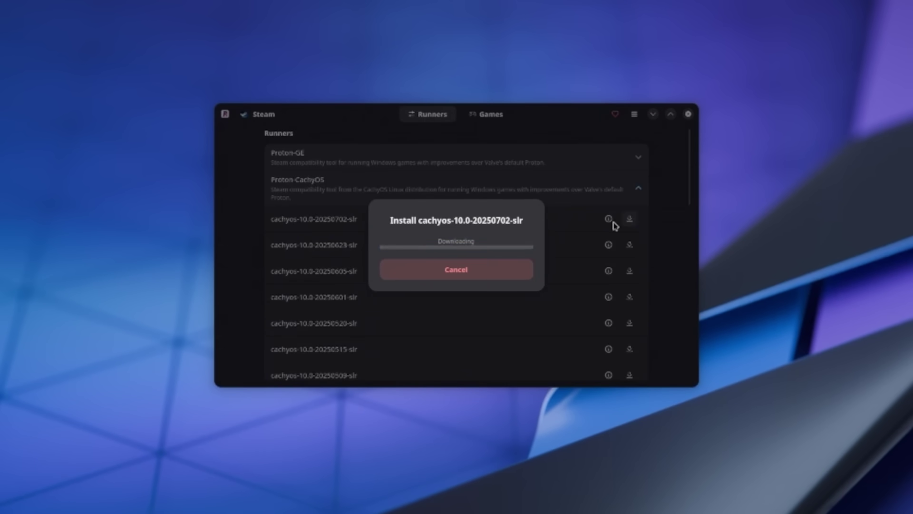
{"action": "left_click", "coordinate": [571, 198]}
{"action": "left_click", "coordinate": [638, 223]}
{"action": "left_click", "coordinate": [630, 254]}
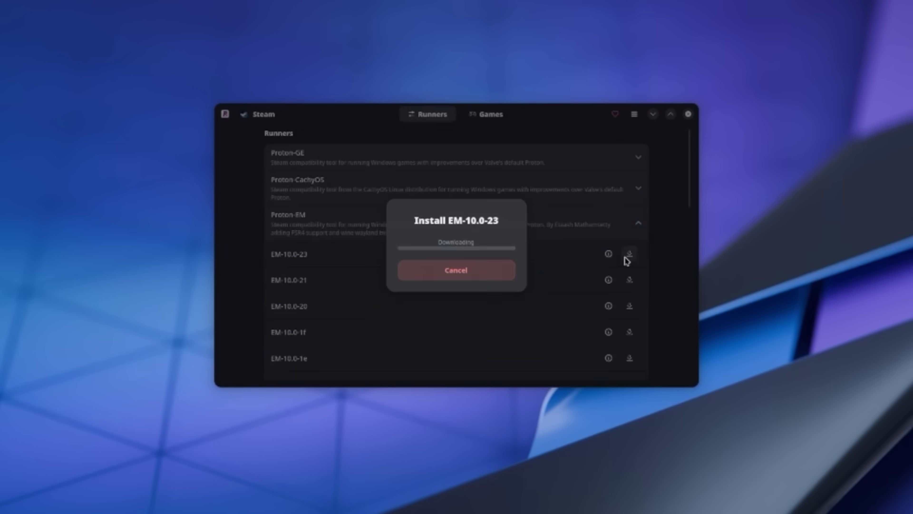
{"action": "left_click", "coordinate": [487, 114]}
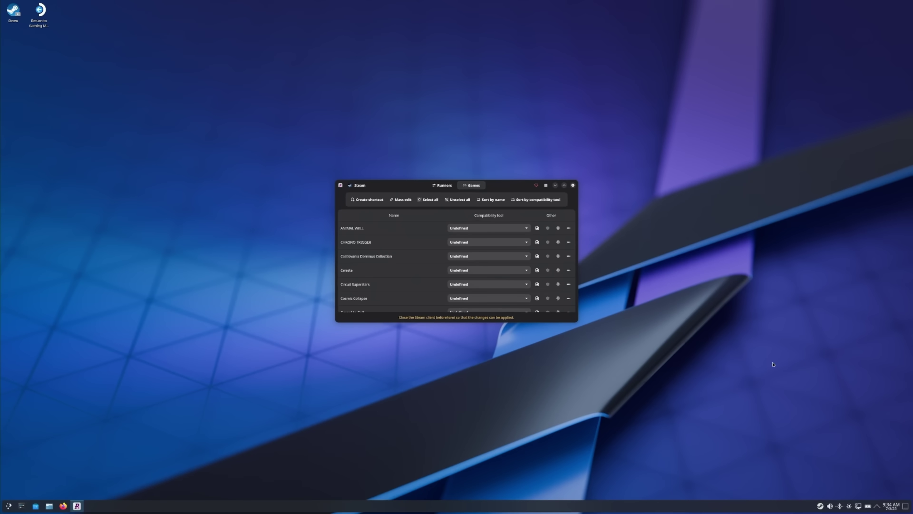
- Exit the Steam client from its tray icon, then check ANIMAL WELL's compatibility-tool dropdown
{"action": "right_click", "coordinate": [820, 505]}
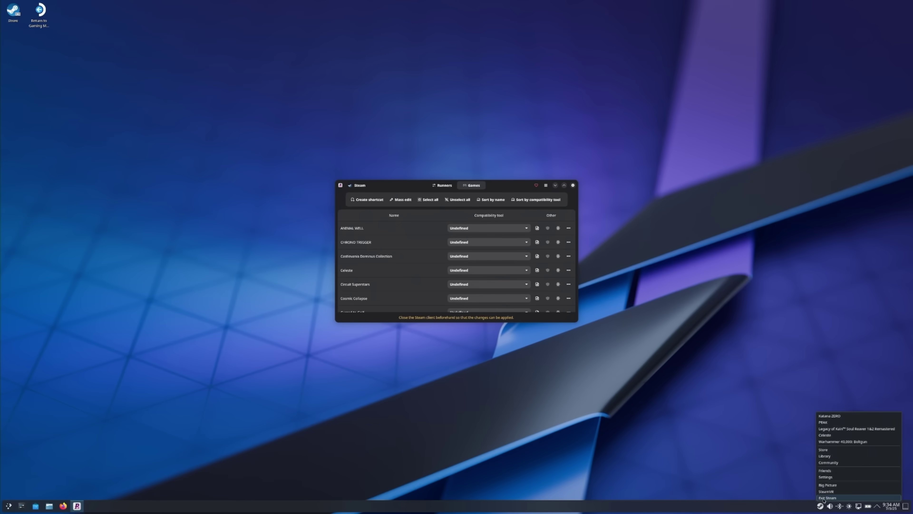
{"action": "left_click", "coordinate": [823, 498]}
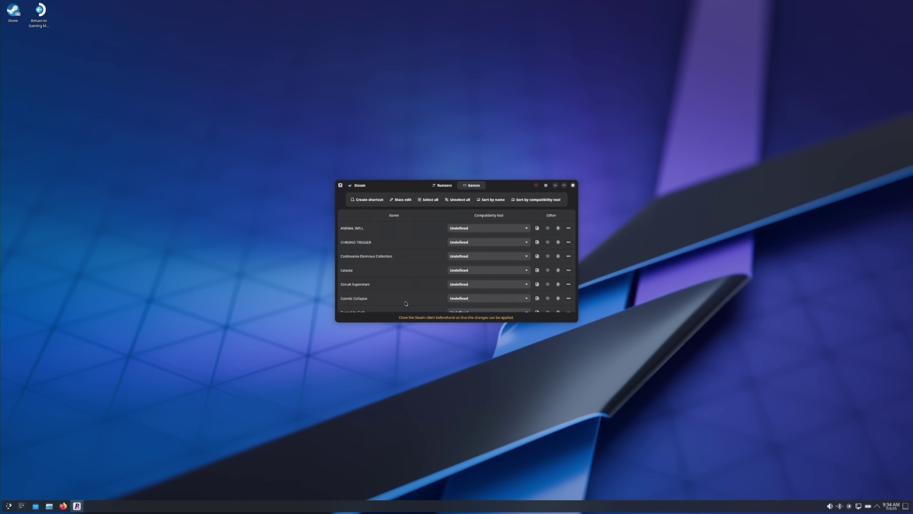
{"action": "left_click", "coordinate": [478, 228]}
{"action": "left_click", "coordinate": [452, 229]}
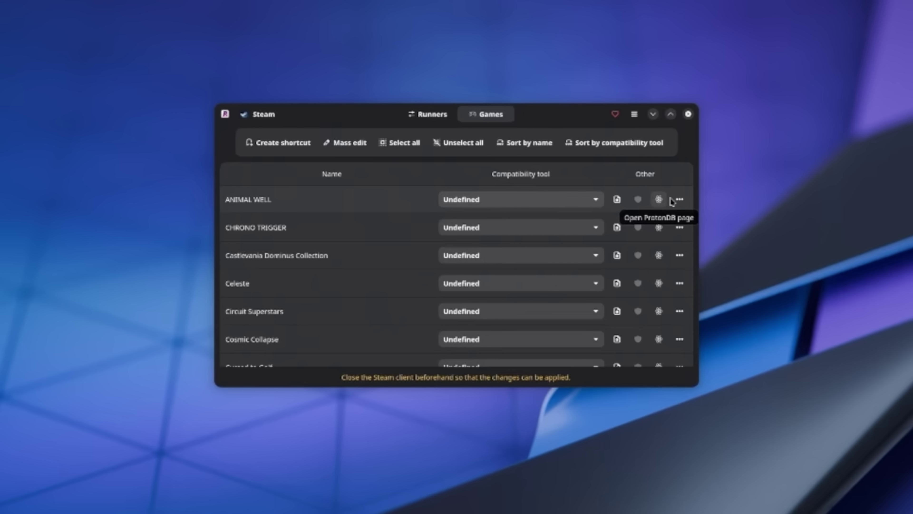
- Check ANIMAL WELL's folder options, then scroll the games list down to Warhammer 40,000: Boltgun
{"action": "left_click", "coordinate": [680, 200]}
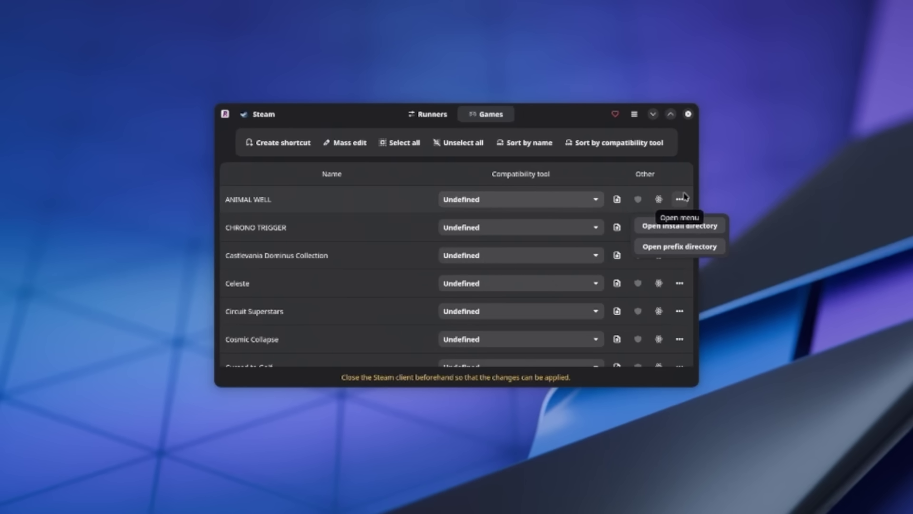
{"action": "left_click", "coordinate": [688, 179]}
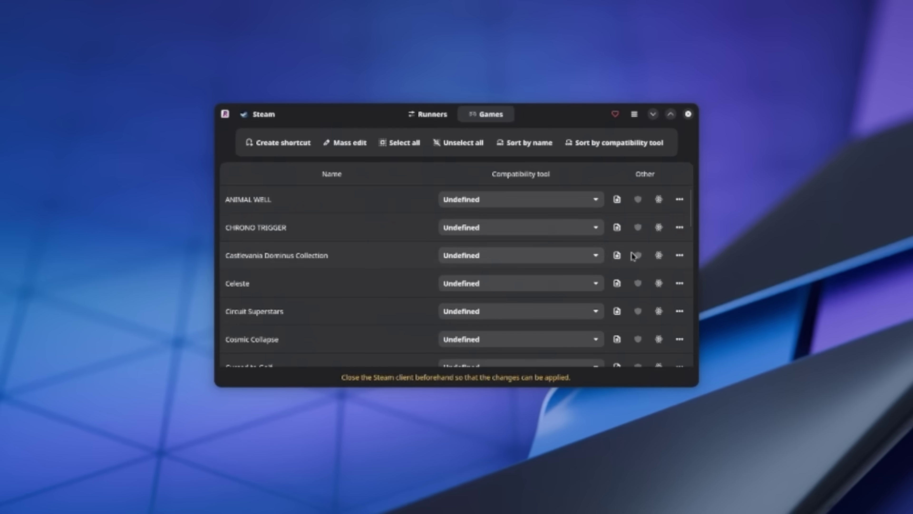
{"action": "scroll", "coordinate": [632, 256], "scroll_direction": "down", "scroll_amount": 9}
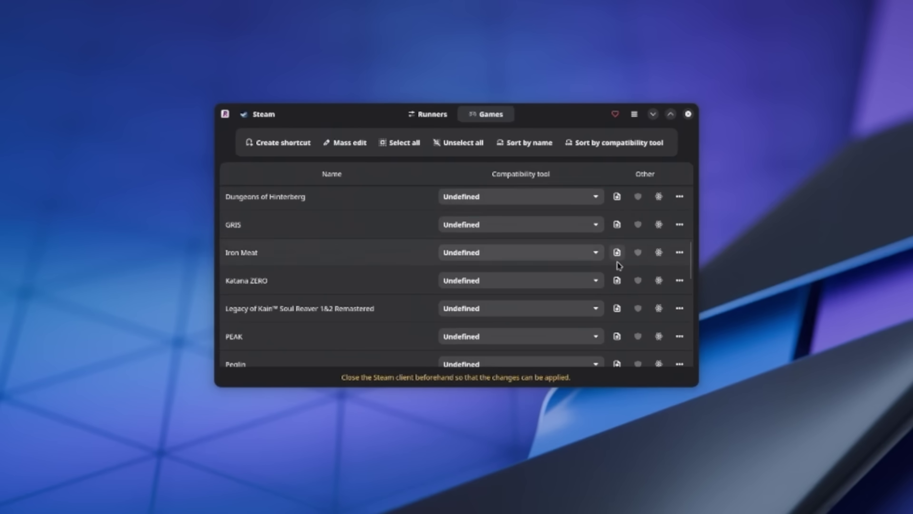
{"action": "scroll", "coordinate": [618, 266], "scroll_direction": "down", "scroll_amount": 13}
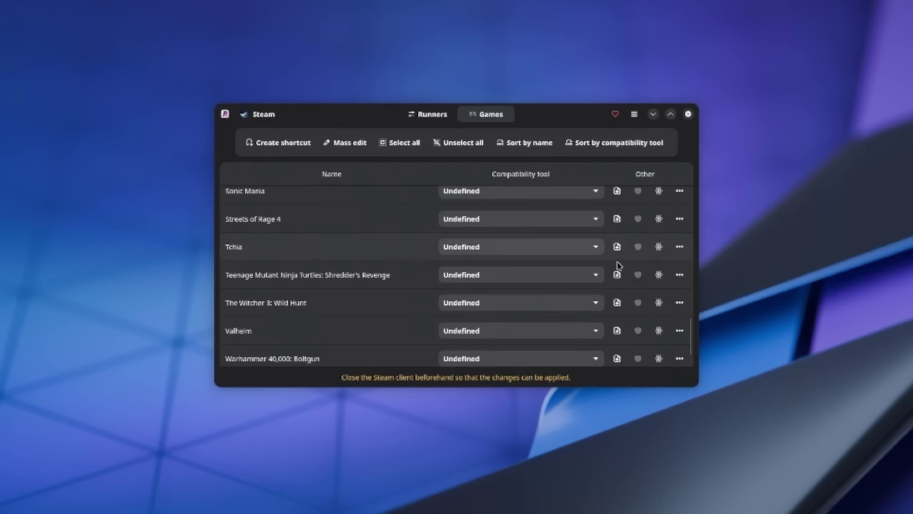
- Open The Witcher 3: Wild Hunt's ProtonDB page and move the browser aside
{"action": "left_click", "coordinate": [660, 302]}
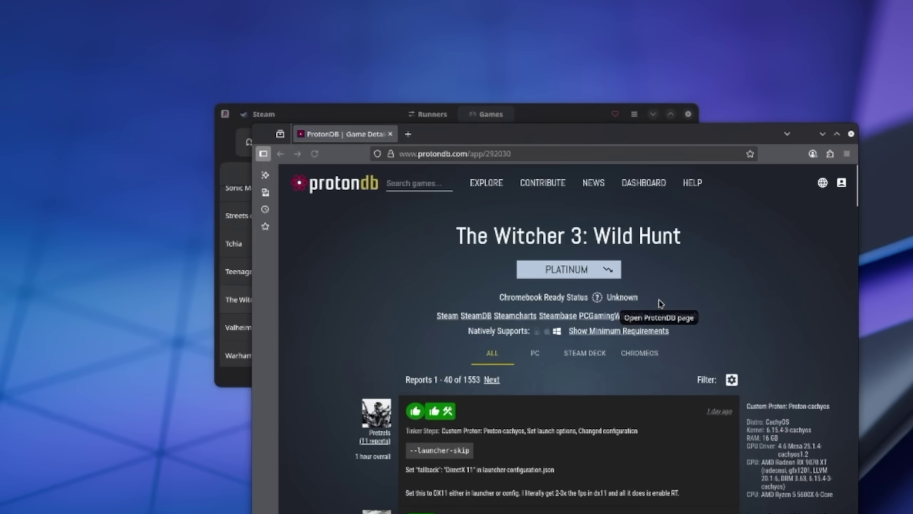
{"action": "left_click_drag", "start_coordinate": [564, 142], "coordinate": [0, 8]}
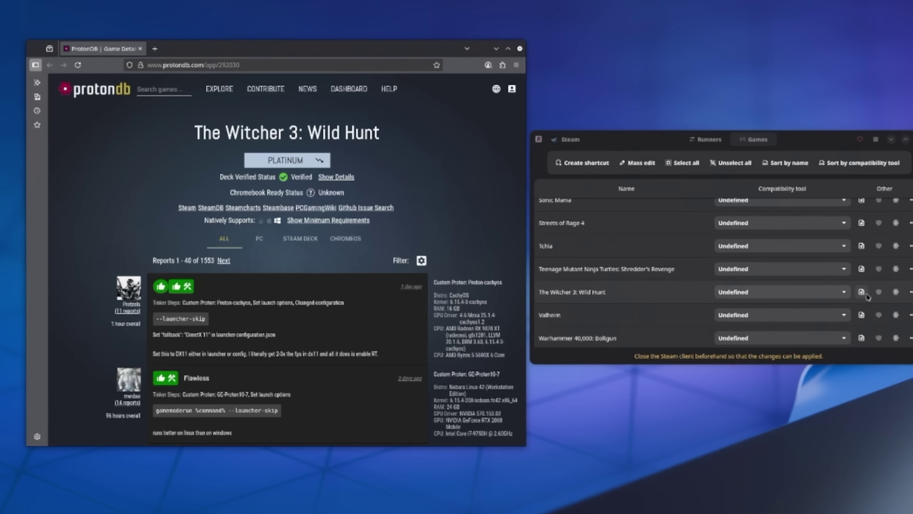
- Copy --launcher-skip from the ProtonDB report into The Witcher 3's launch options and apply it
{"action": "left_click", "coordinate": [904, 297]}
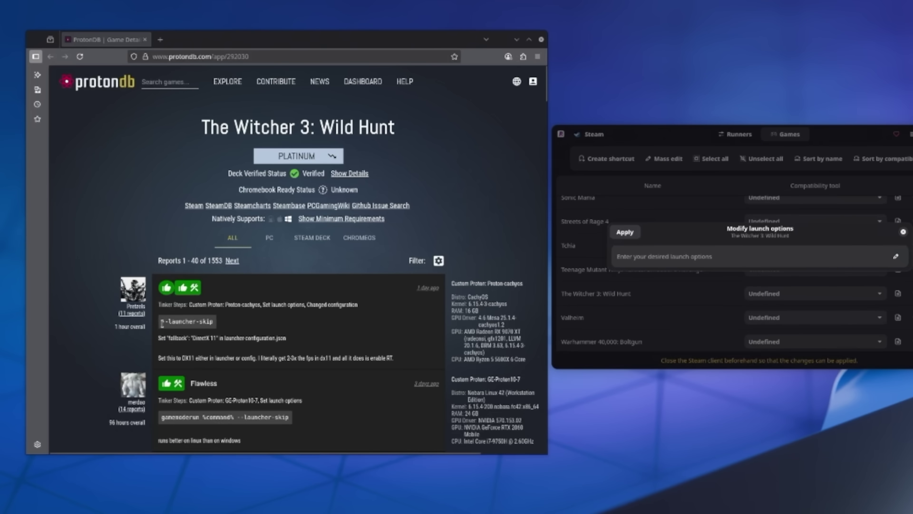
{"action": "left_click_drag", "start_coordinate": [161, 321], "coordinate": [212, 322]}
{"action": "right_click", "coordinate": [211, 321]}
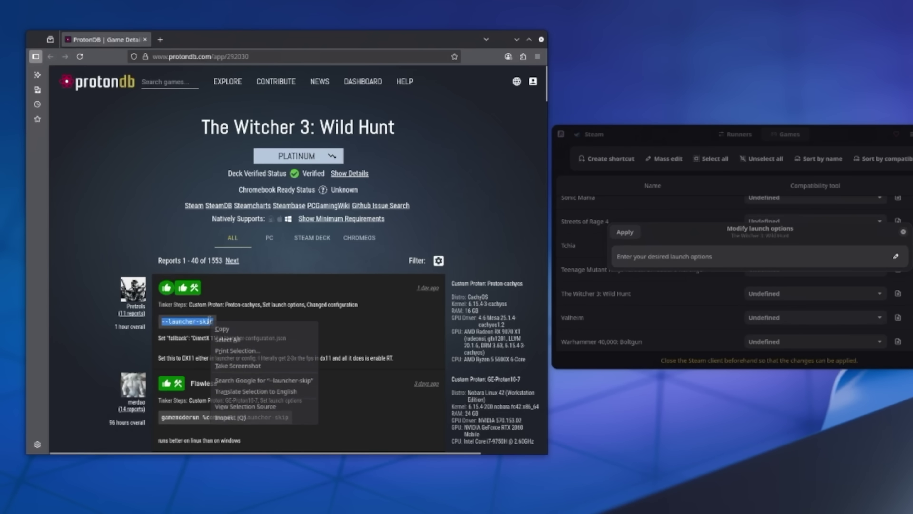
{"action": "left_click", "coordinate": [219, 329]}
{"action": "left_click", "coordinate": [647, 248]}
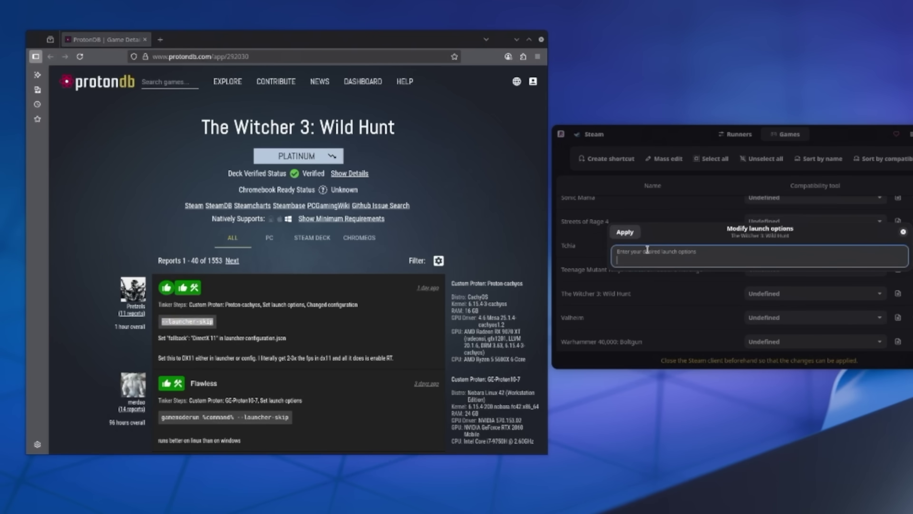
{"action": "key", "text": "ctrl+v"}
{"action": "left_click", "coordinate": [632, 233]}
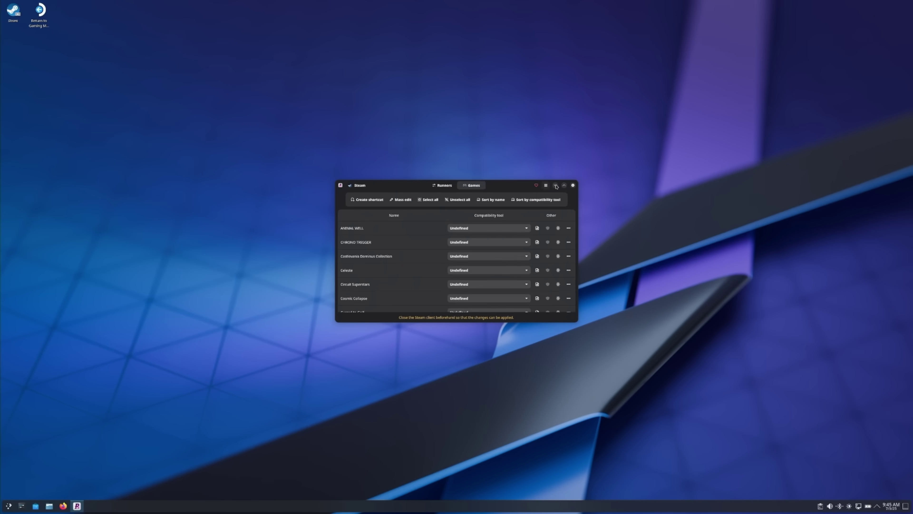
- Close the ProtonPlus window and use the Return to Gaming Mode desktop icon
{"action": "left_click", "coordinate": [573, 186]}
{"action": "double_click", "coordinate": [48, 27]}
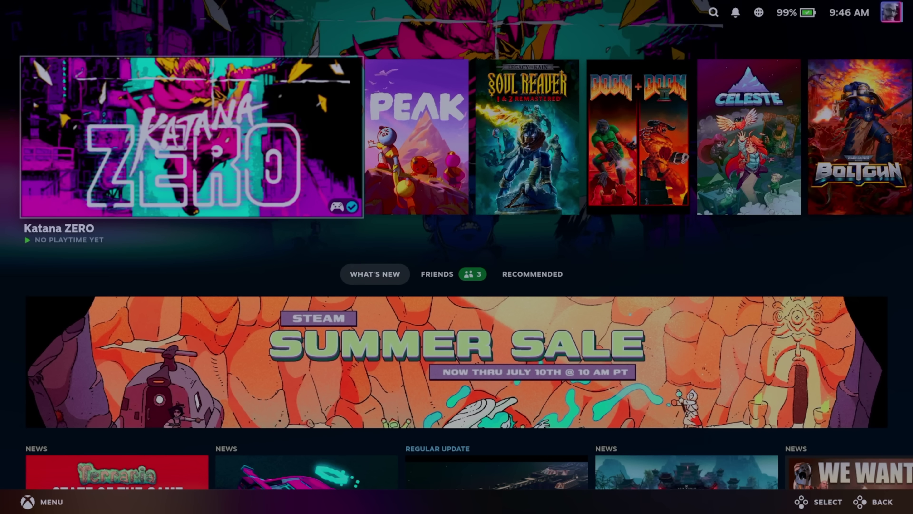
- Open Katana ZERO's game page and reach the Compatibility page of its Properties
{"action": "key", "text": "Return"}
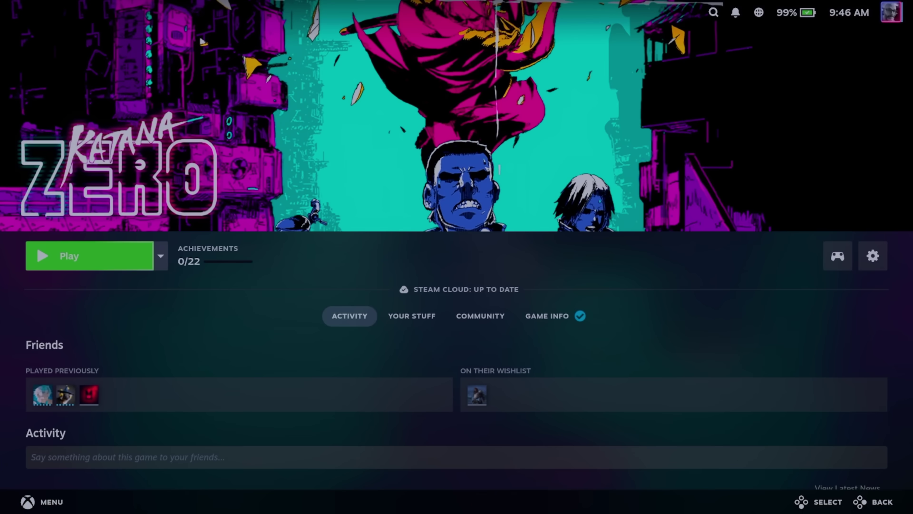
{"action": "key", "text": "Right"}
{"action": "key", "text": "Right"}
{"action": "key", "text": "Return"}
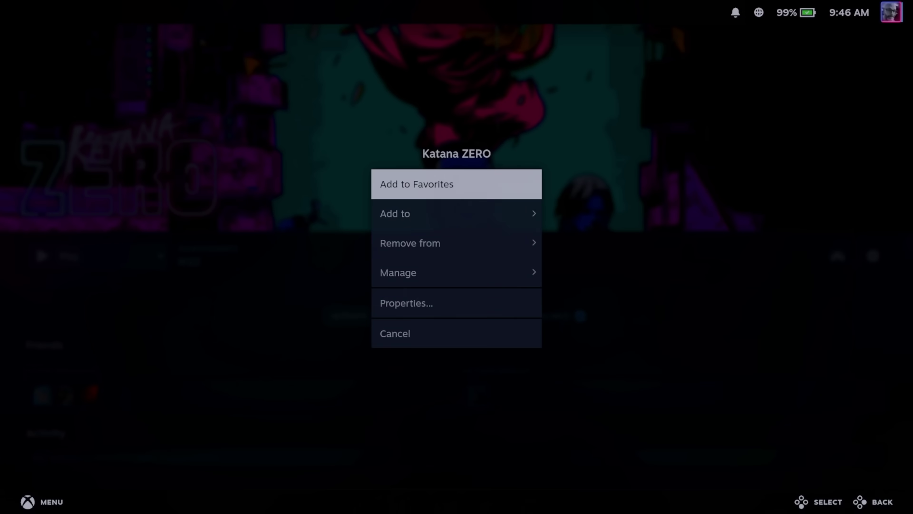
{"action": "key", "text": "Down"}
{"action": "key", "text": "Down"}
{"action": "key", "text": "Down"}
{"action": "key", "text": "Down"}
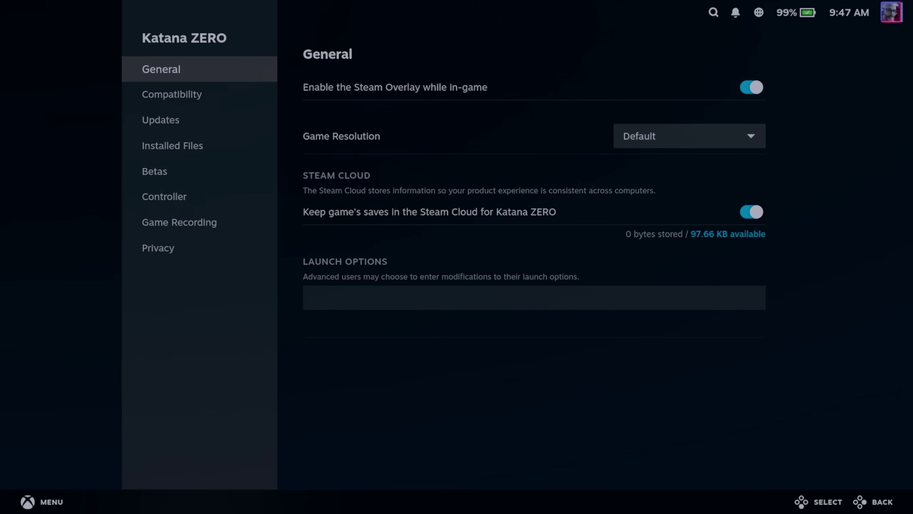
{"action": "key", "text": "Down"}
- Enable 'Force the use of a specific Steam Play compatibility tool' and browse the Proton versions list toward Proton Experimental
{"action": "key", "text": "Right"}
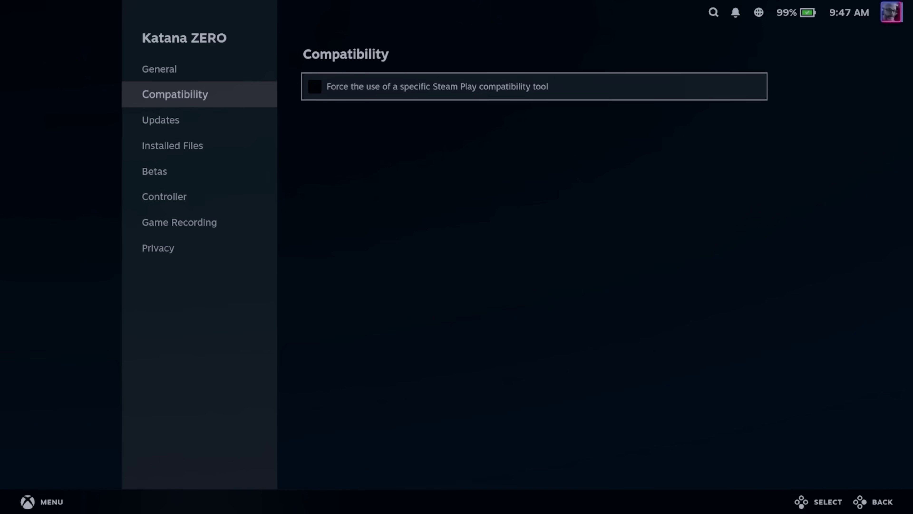
{"action": "key", "text": "Return"}
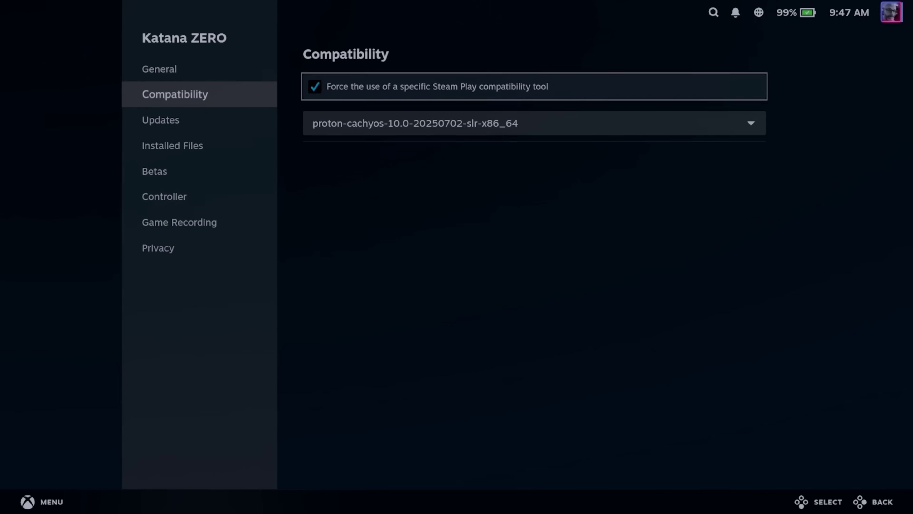
{"action": "key", "text": "Down"}
{"action": "key", "text": "Return"}
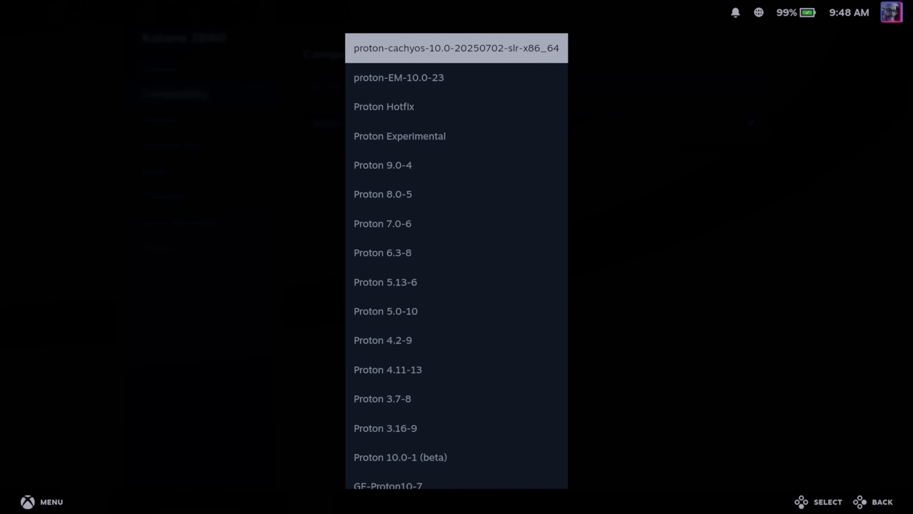
{"action": "key", "text": "Down"}
{"action": "key", "text": "Down"}
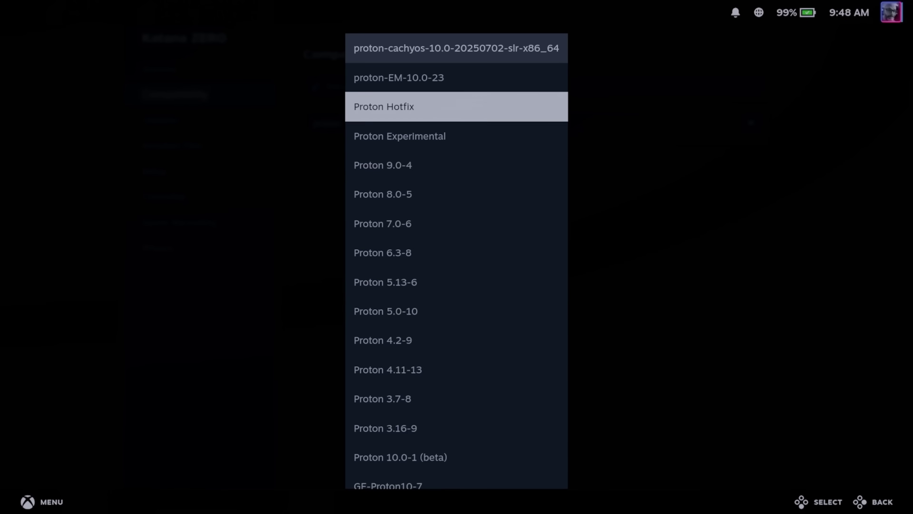
{"action": "key", "text": "Down"}
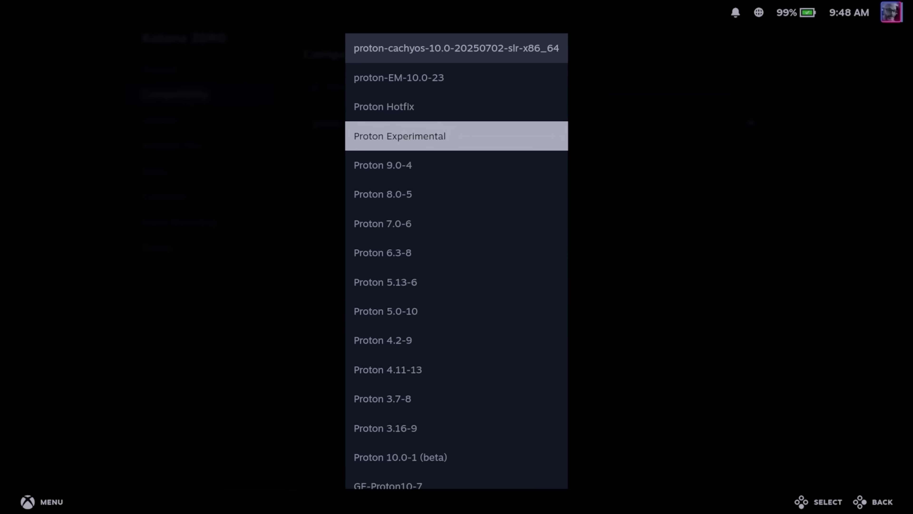